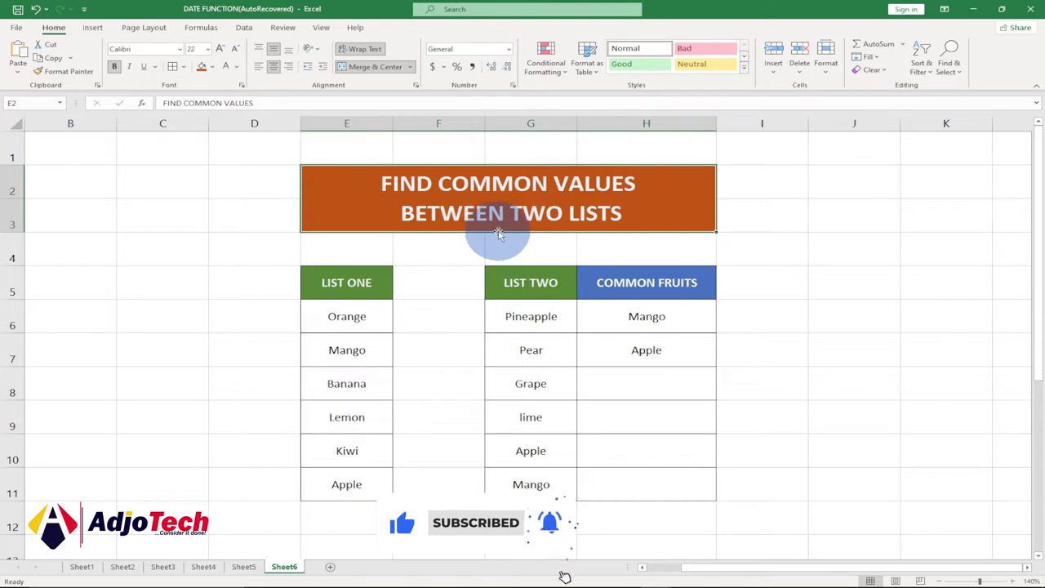
# Replace Grape with lemon in List Two's cell G8
pyautogui.click(343, 283)
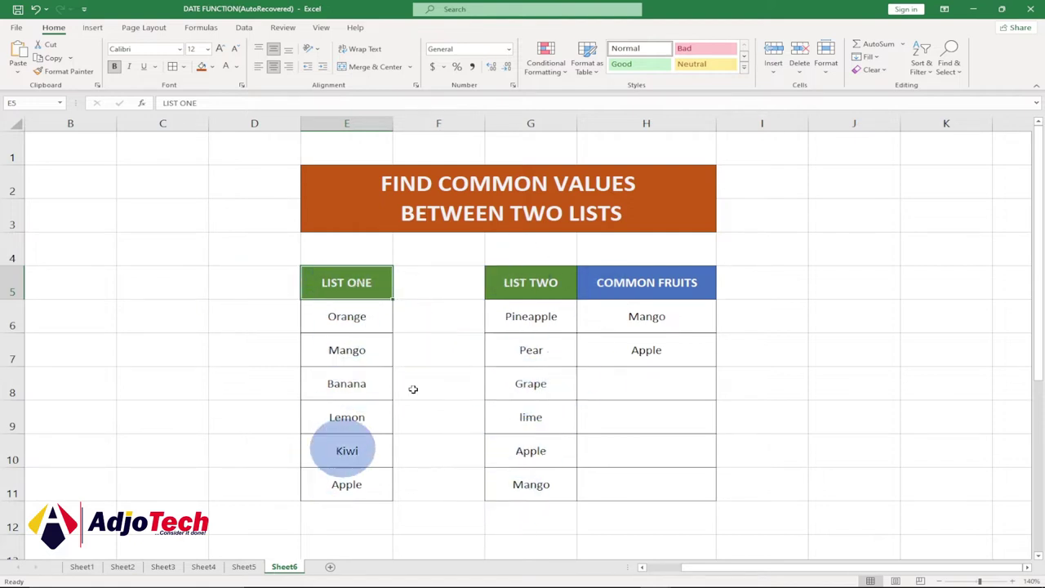
pyautogui.click(533, 387)
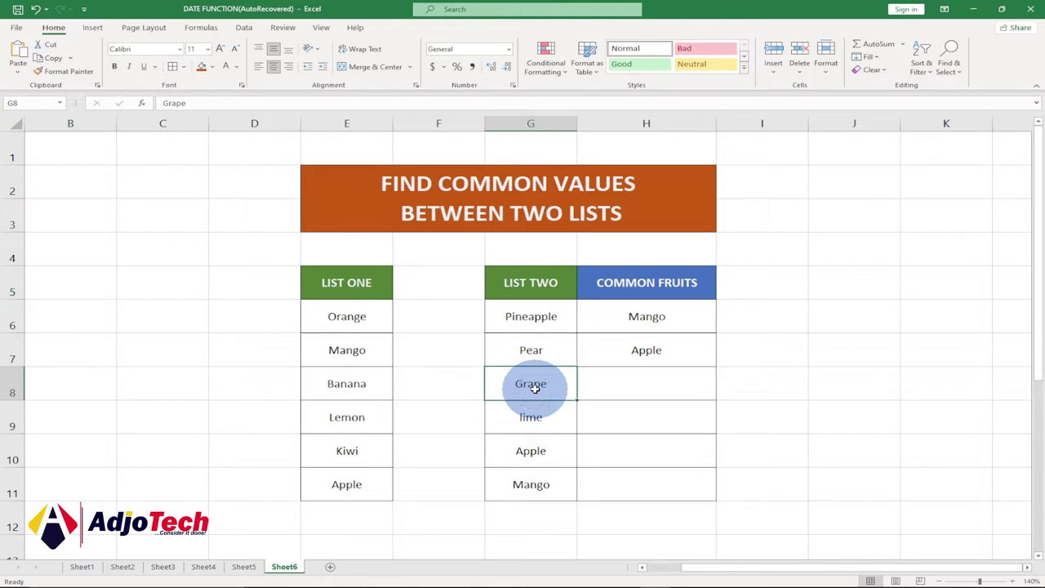
pyautogui.write('lem')
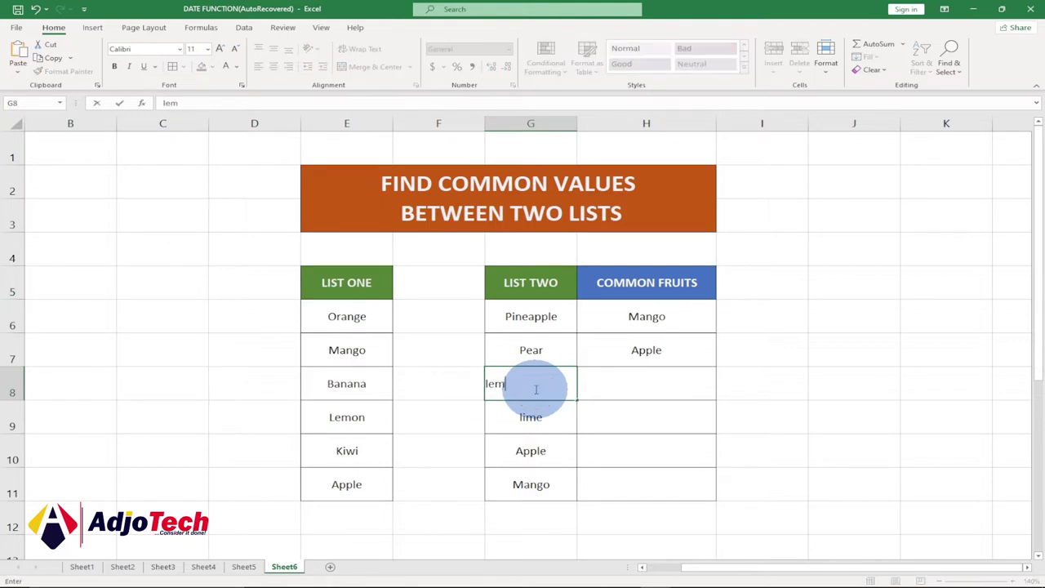
pyautogui.write('on')
pyautogui.press('Return')
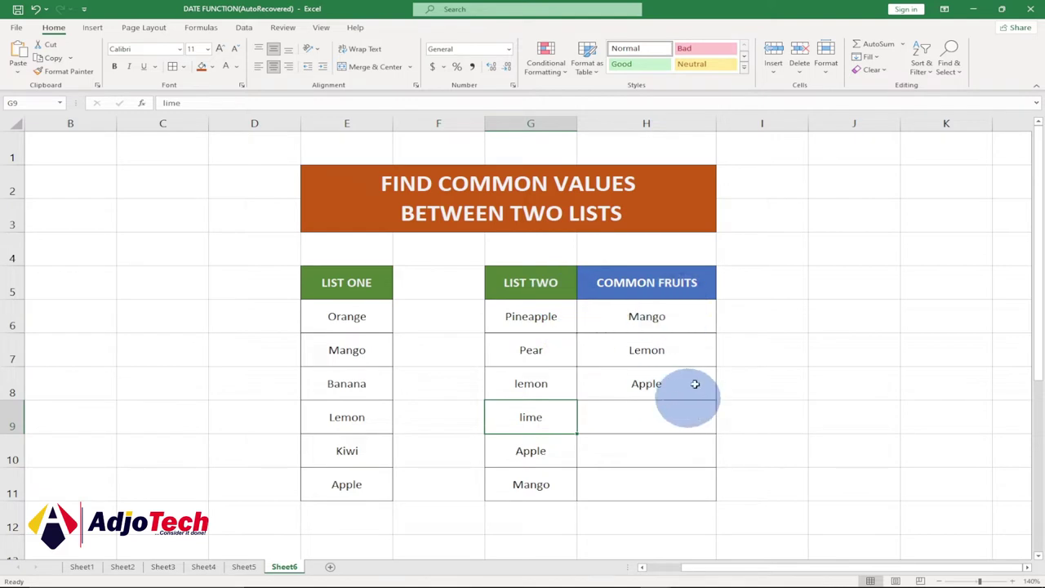
# Compare the matching Mango, Lemon and Apple entries in List One and List Two against Common Fruits
pyautogui.click(347, 349)
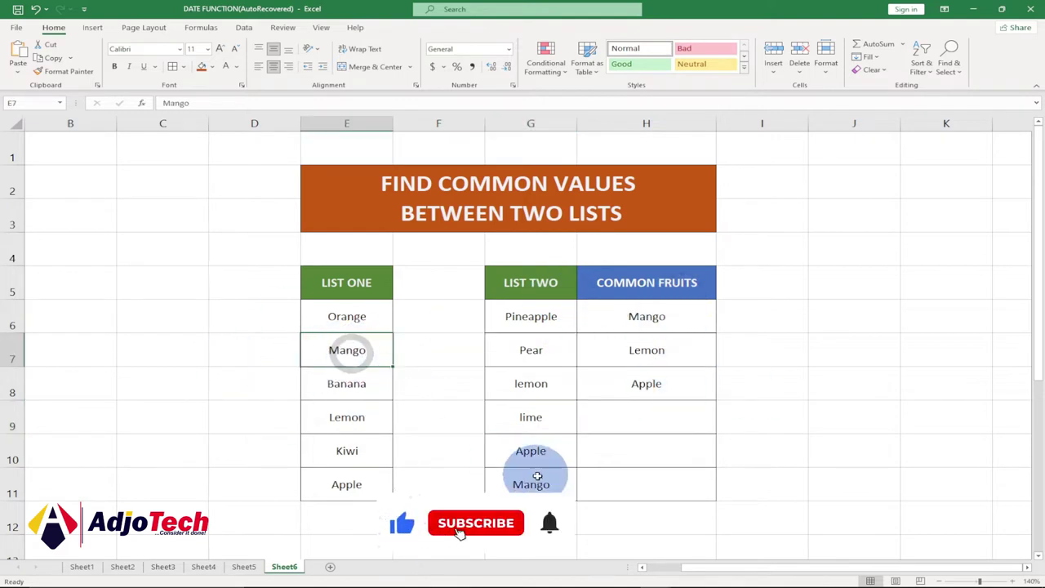
pyautogui.click(535, 478)
pyautogui.click(340, 419)
pyautogui.click(527, 390)
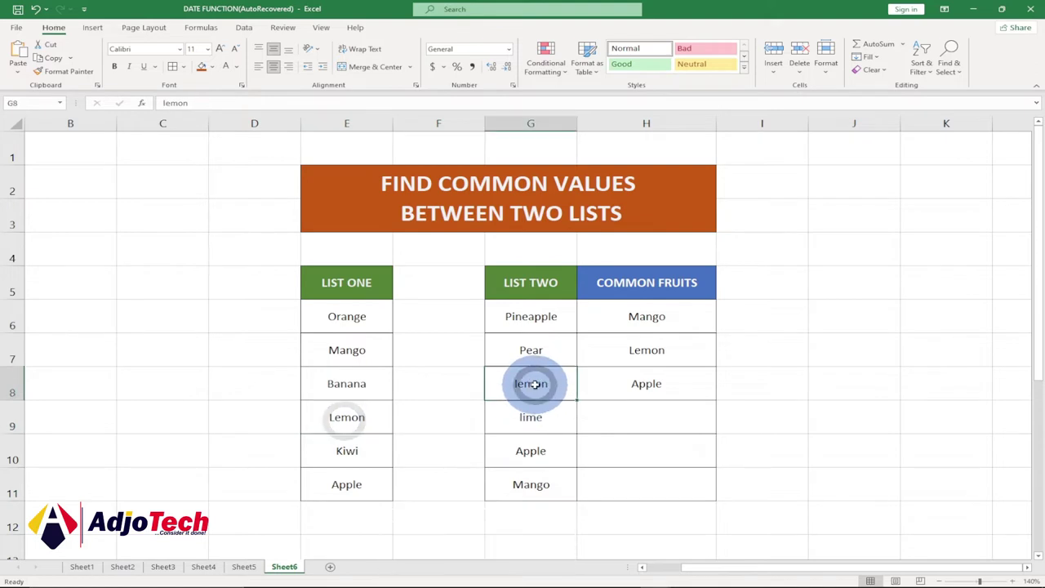
pyautogui.click(330, 484)
pyautogui.click(531, 452)
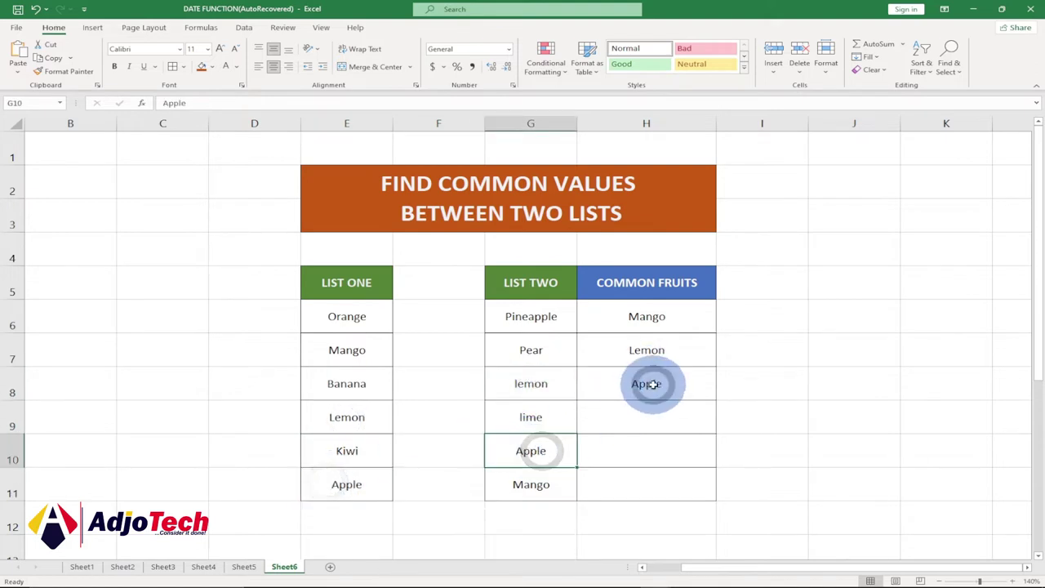
pyautogui.click(651, 384)
pyautogui.click(531, 385)
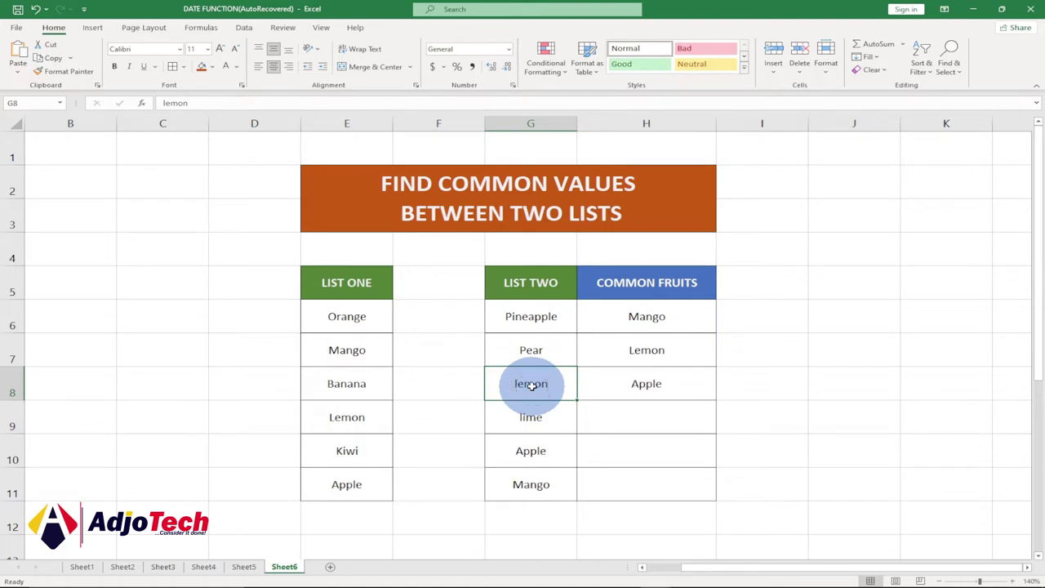
# Change List Two's G8 entry from lemon back to grape
pyautogui.write('grape')
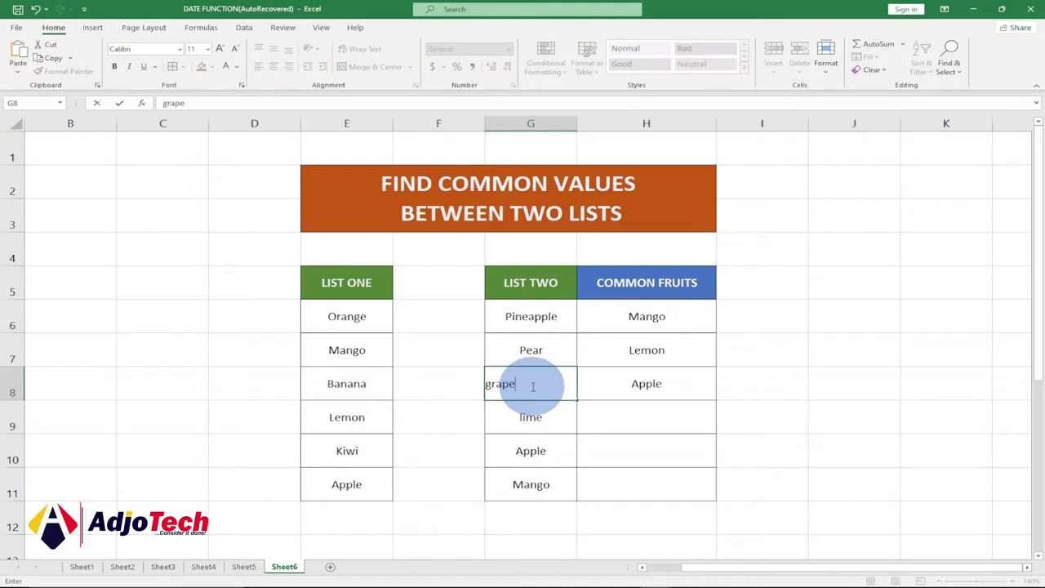
pyautogui.press('Return')
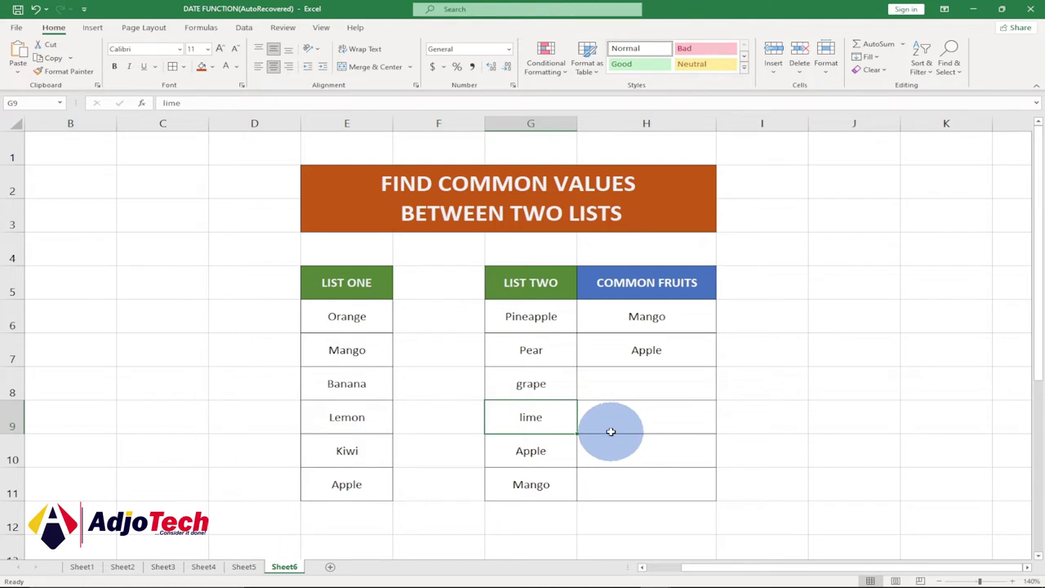
# Delete the FILTER formula from H6:H7 and reselect H6
pyautogui.moveTo(660, 319); pyautogui.dragTo(662, 366)
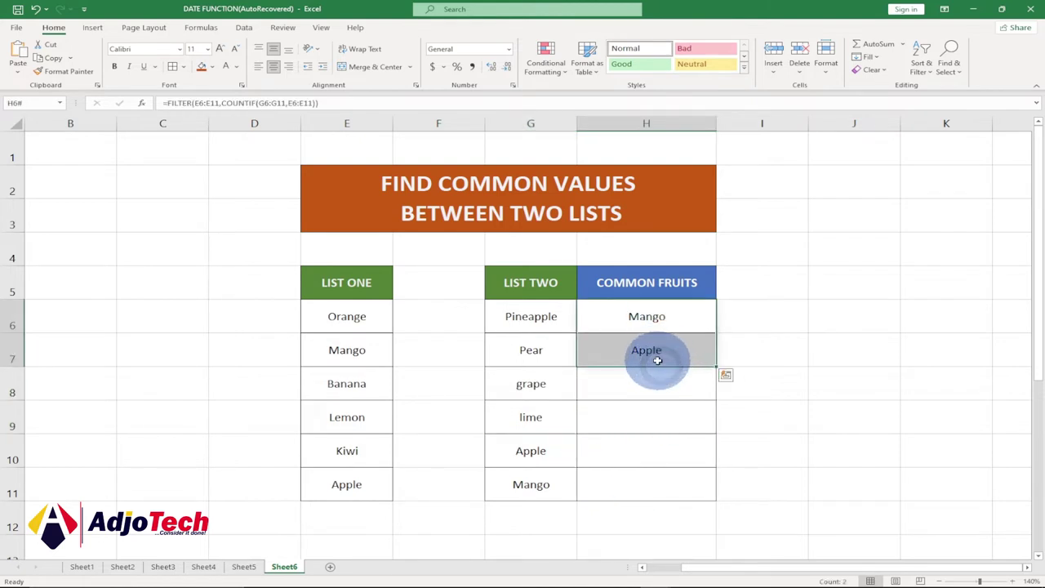
pyautogui.press('F2')
pyautogui.hotkey('shift', 'Home')
pyautogui.press('BackSpace')
pyautogui.doubleClick(646, 352)
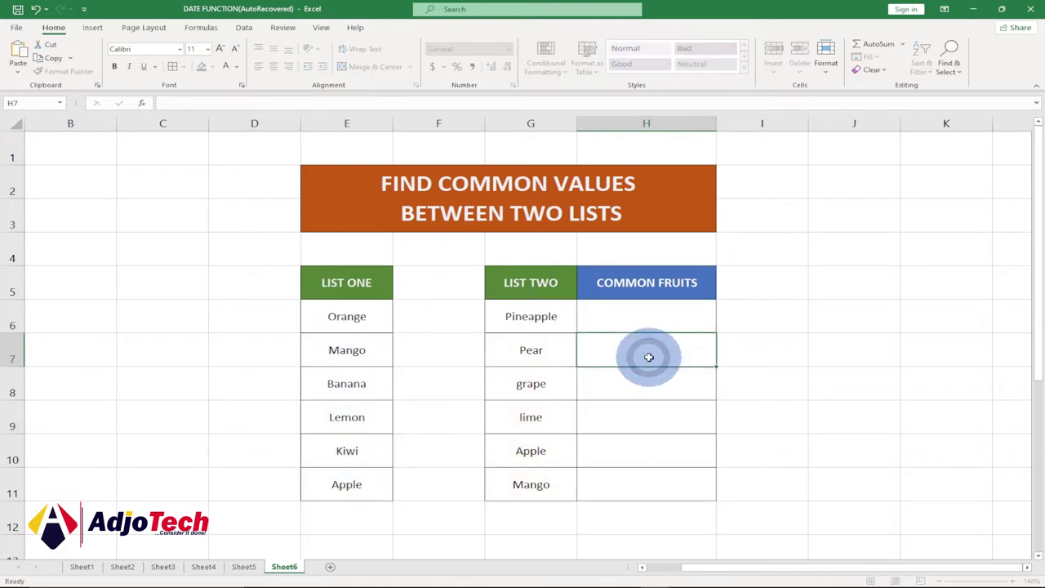
pyautogui.press('Escape')
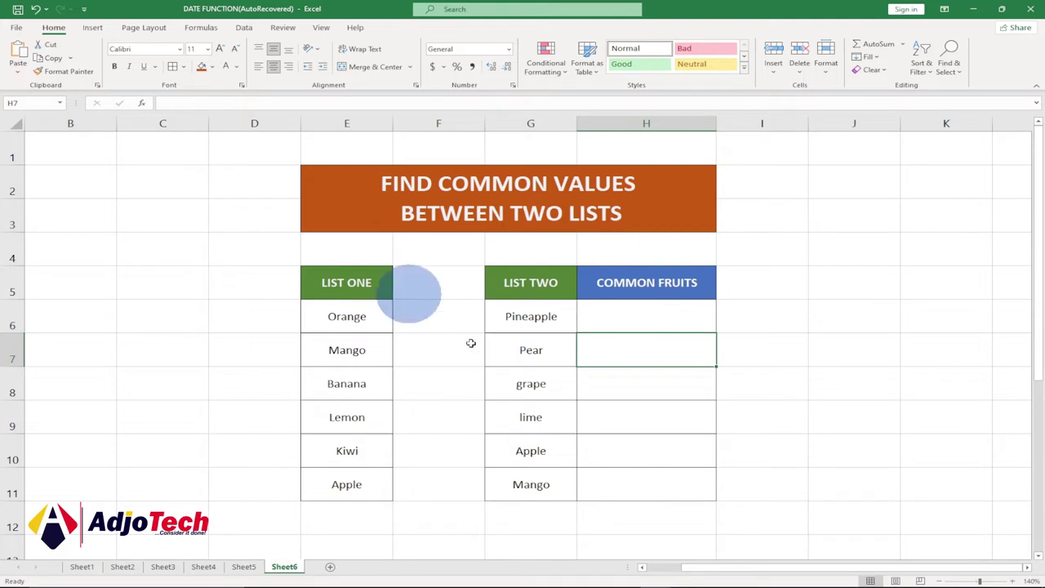
pyautogui.click(661, 317)
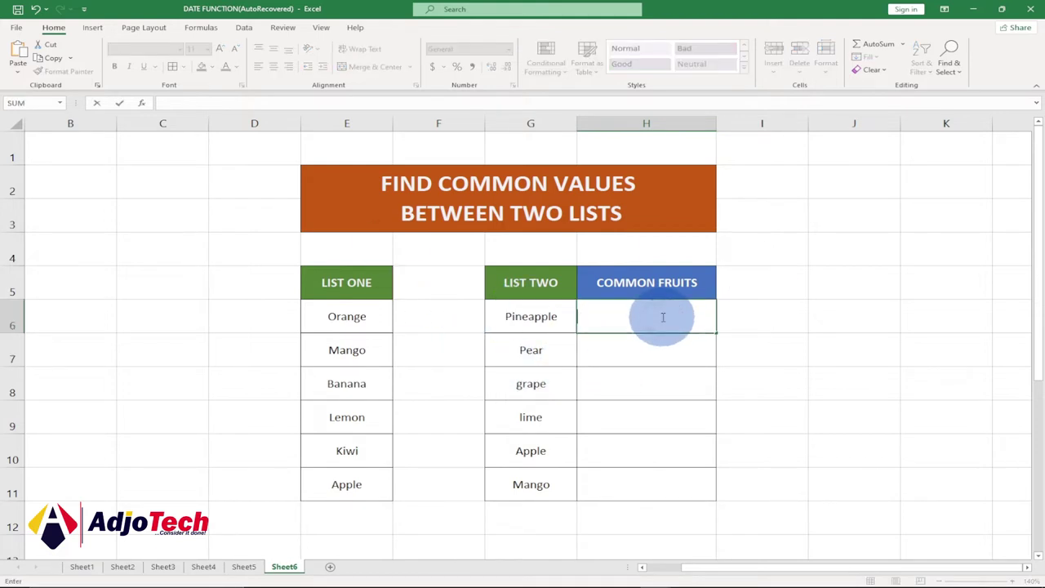
# Start the H6 formula as =FILTER( with List One E6:E11 as the array
pyautogui.press('BackSpace')
pyautogui.write('=fil')
pyautogui.press('Tab')
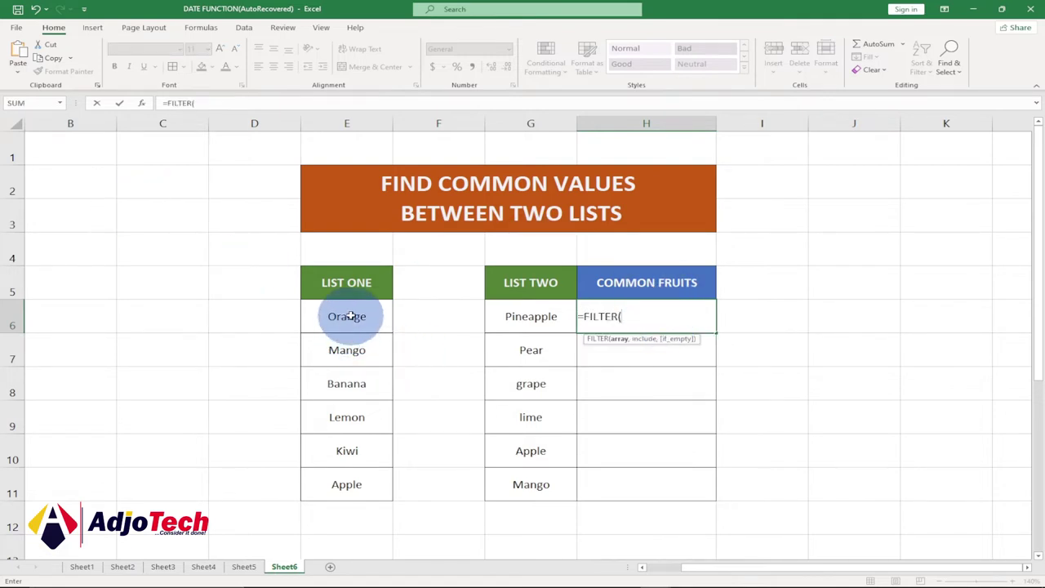
pyautogui.moveTo(353, 313); pyautogui.dragTo(347, 484)
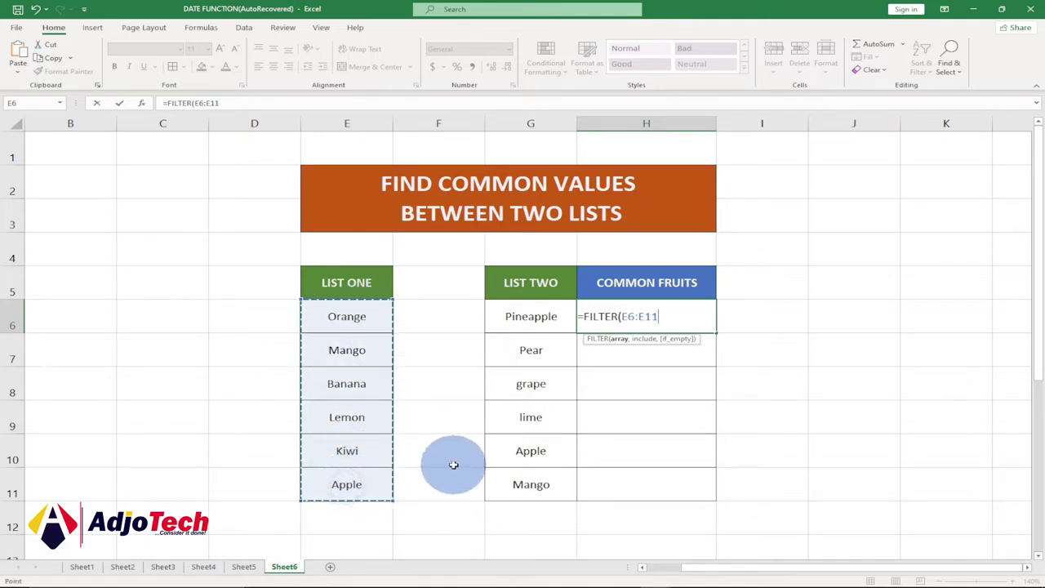
pyautogui.write(',')
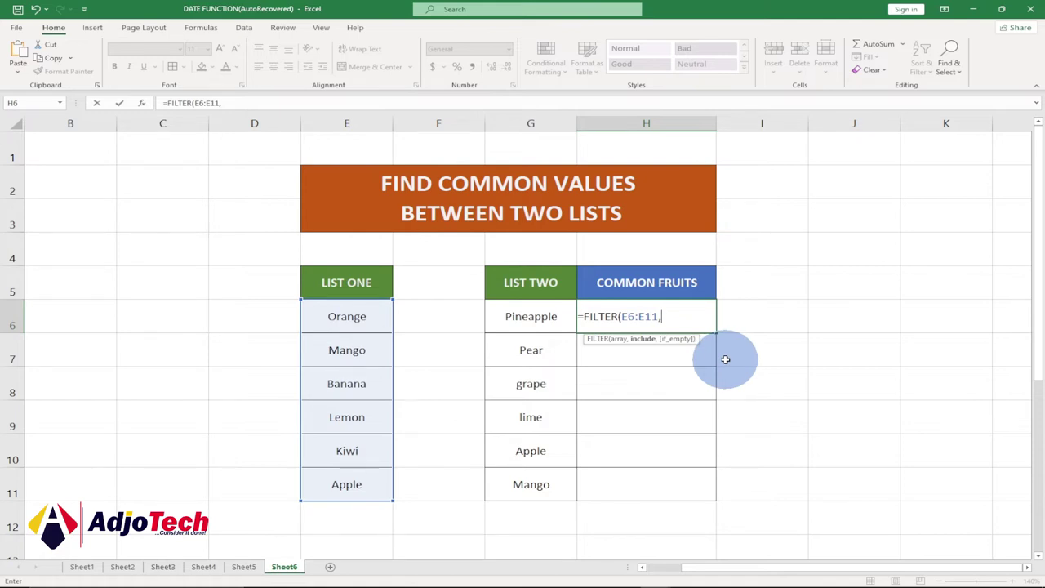
# Finish the formula with COUNTIF(G6:G11,E6:E11) as the include condition and enter it
pyautogui.write('couin')
pyautogui.press('BackSpace')
pyautogui.press('BackSpace')
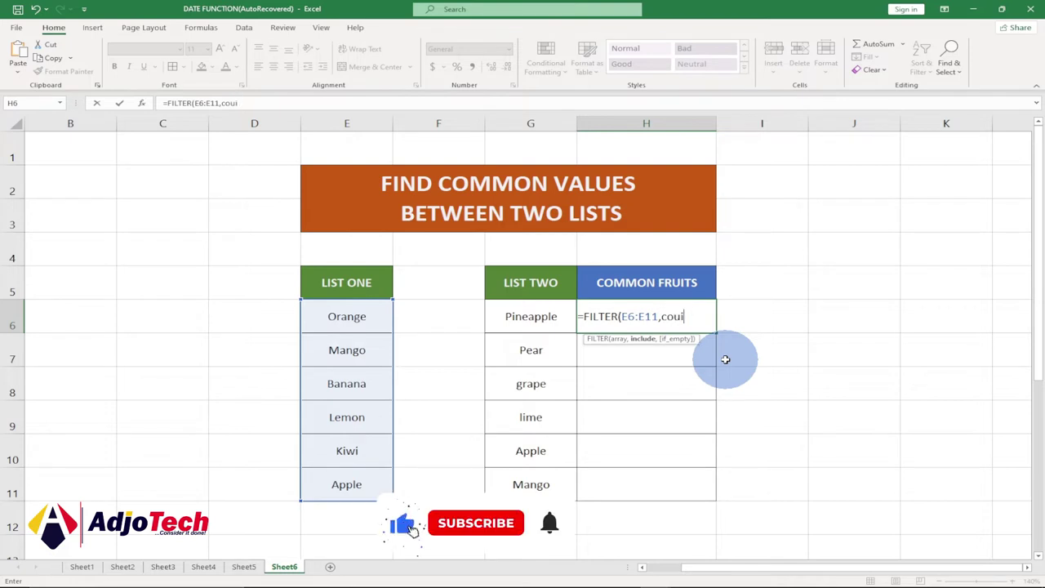
pyautogui.write('nt')
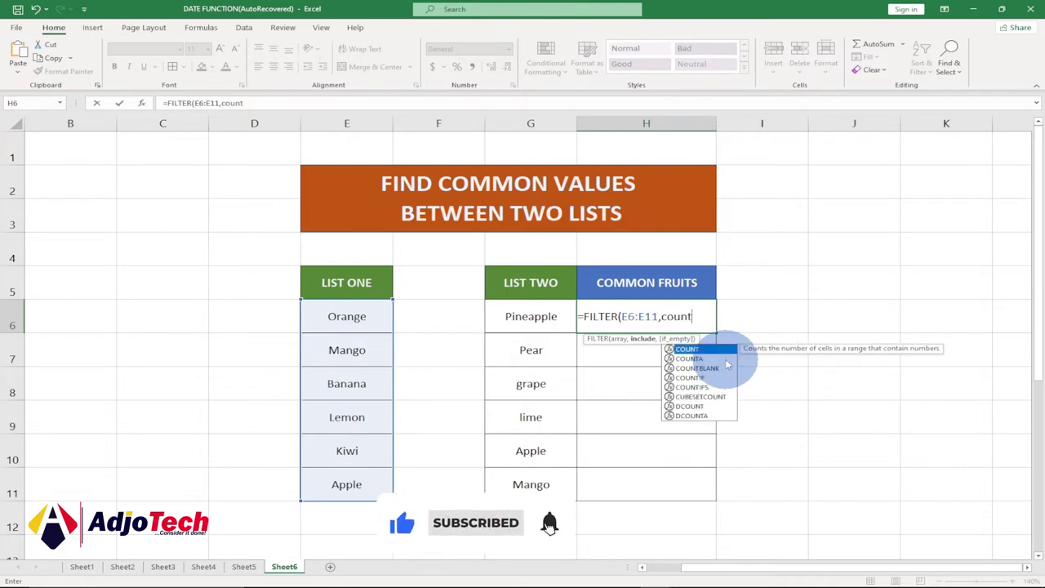
pyautogui.press('Down')
pyautogui.press('Down')
pyautogui.press('Down')
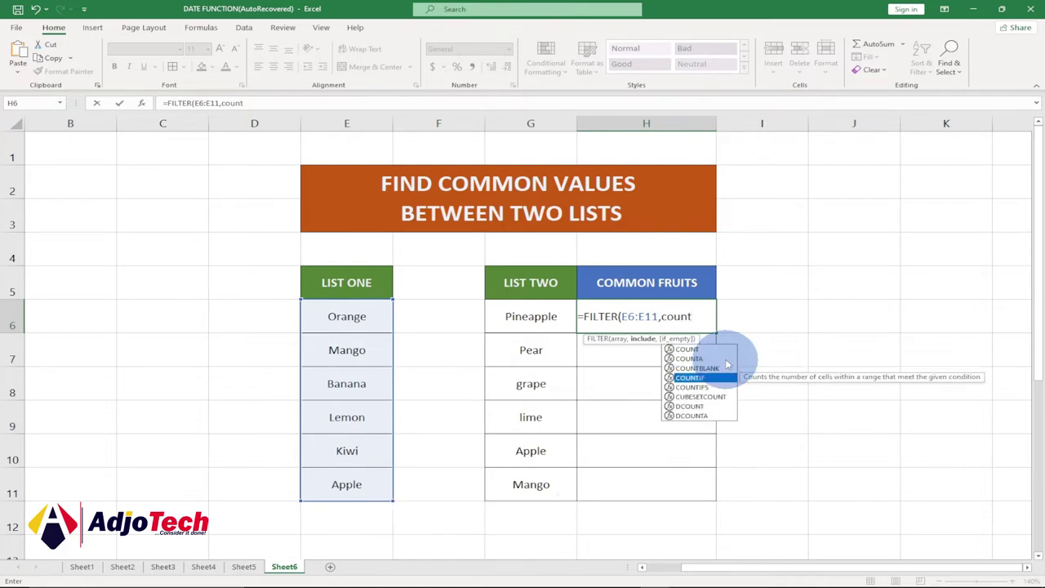
pyautogui.press('Tab')
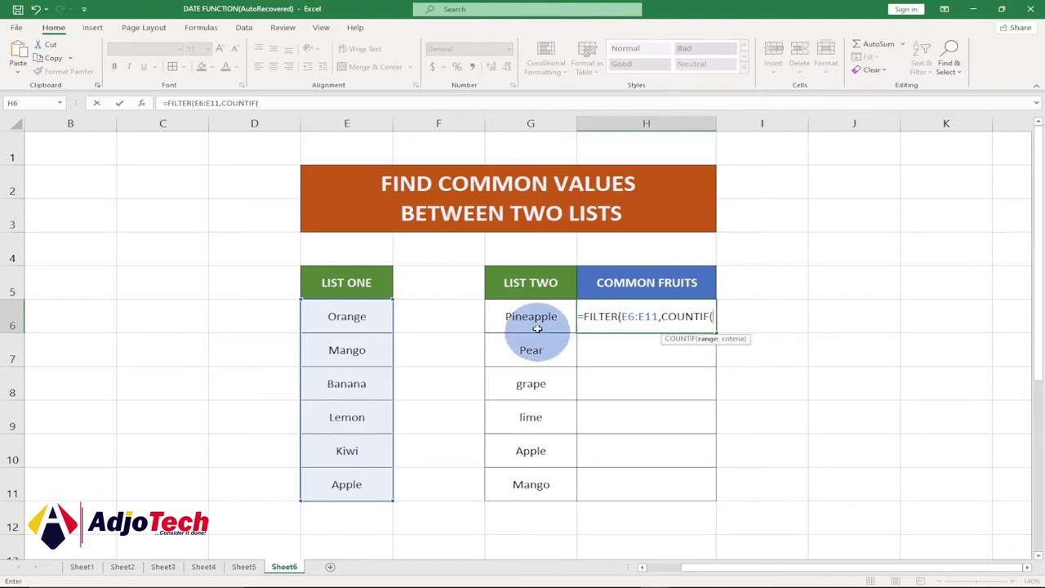
pyautogui.moveTo(537, 316); pyautogui.dragTo(536, 484)
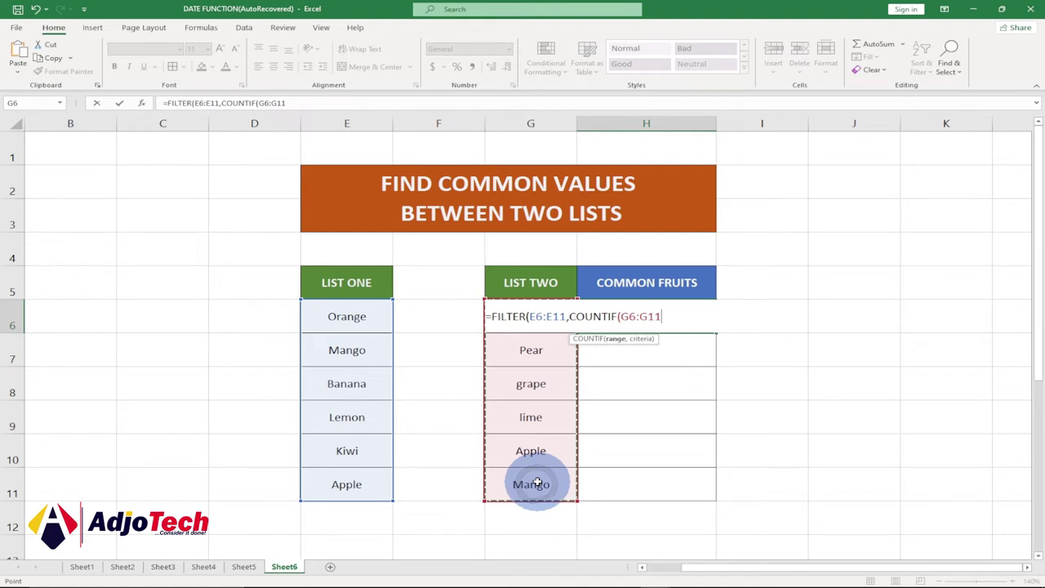
pyautogui.moveTo(336, 325); pyautogui.dragTo(340, 489)
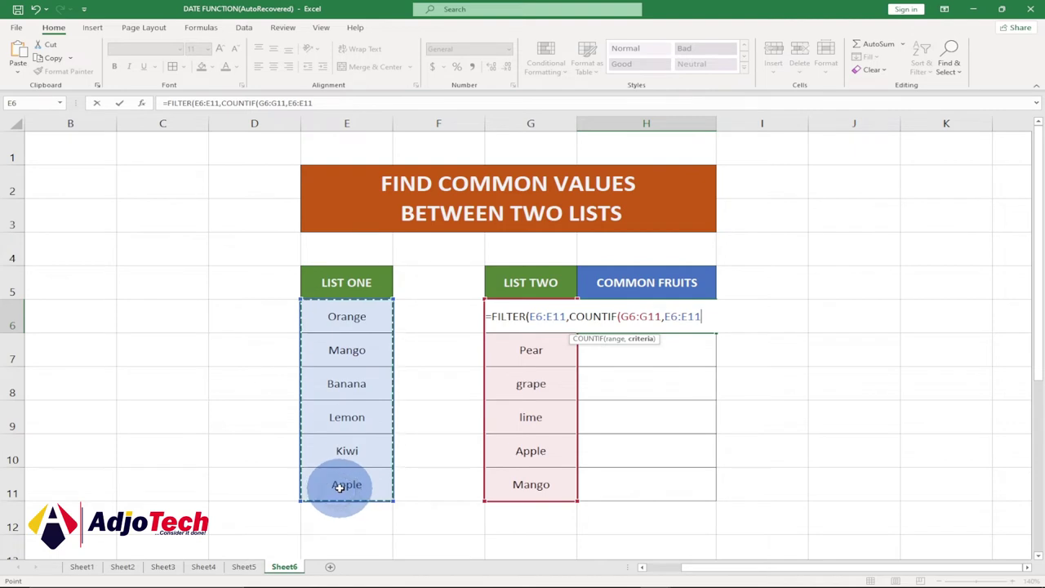
pyautogui.moveTo(339, 487); pyautogui.dragTo(351, 482)
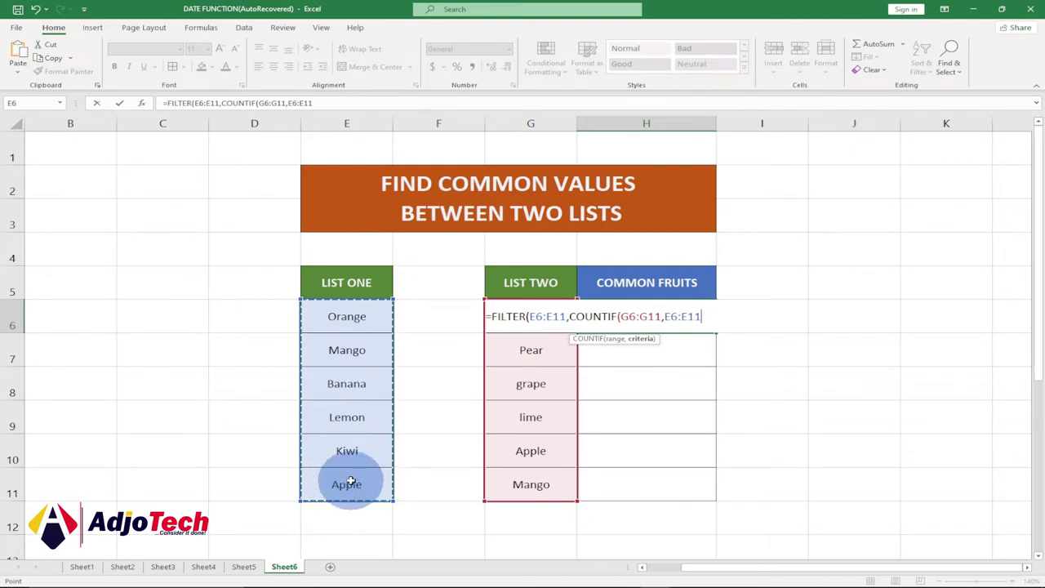
pyautogui.write('))')
pyautogui.press('BackSpace')
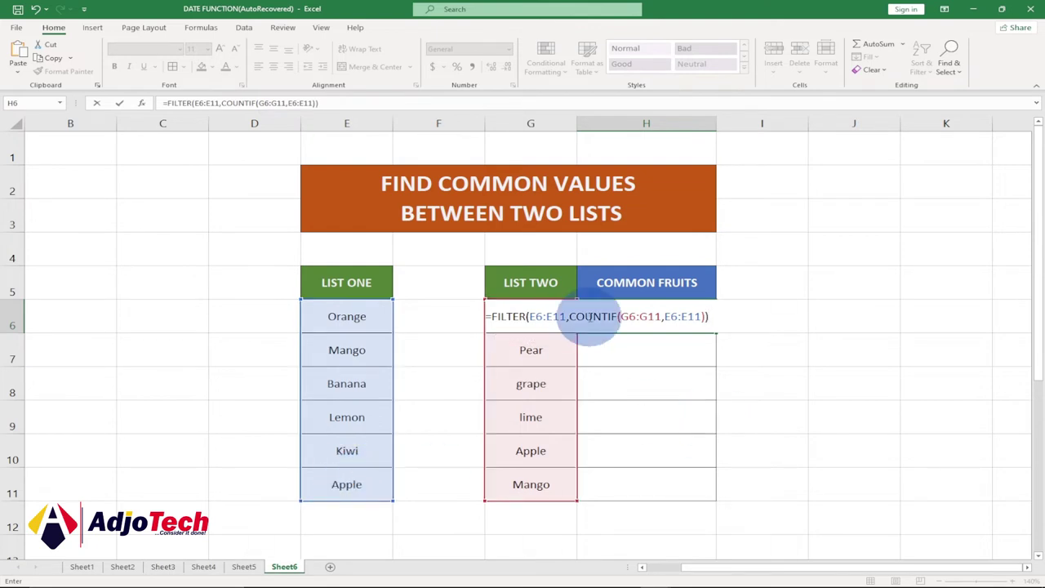
pyautogui.press('Return')
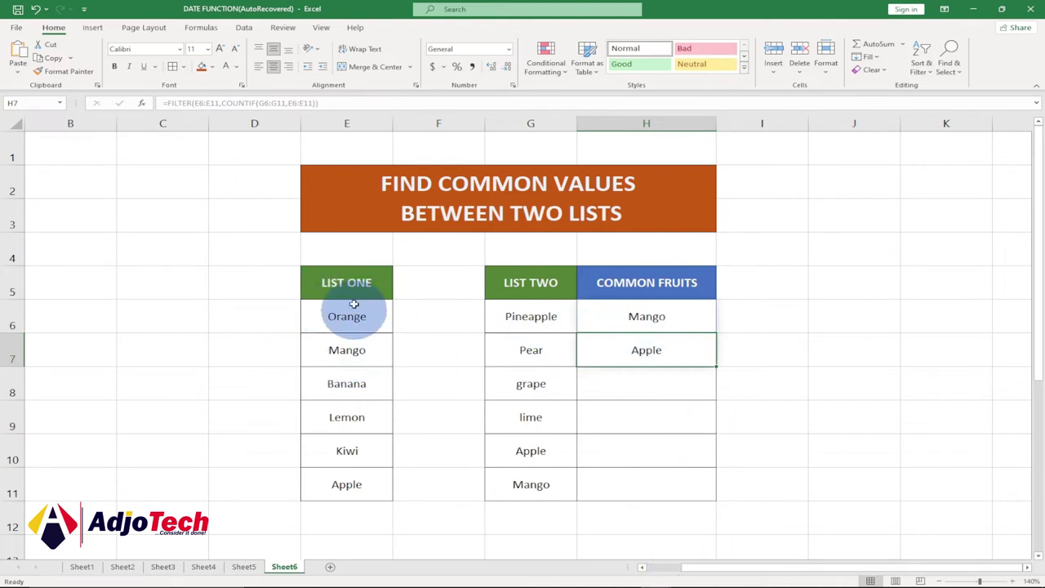
pyautogui.click(530, 387)
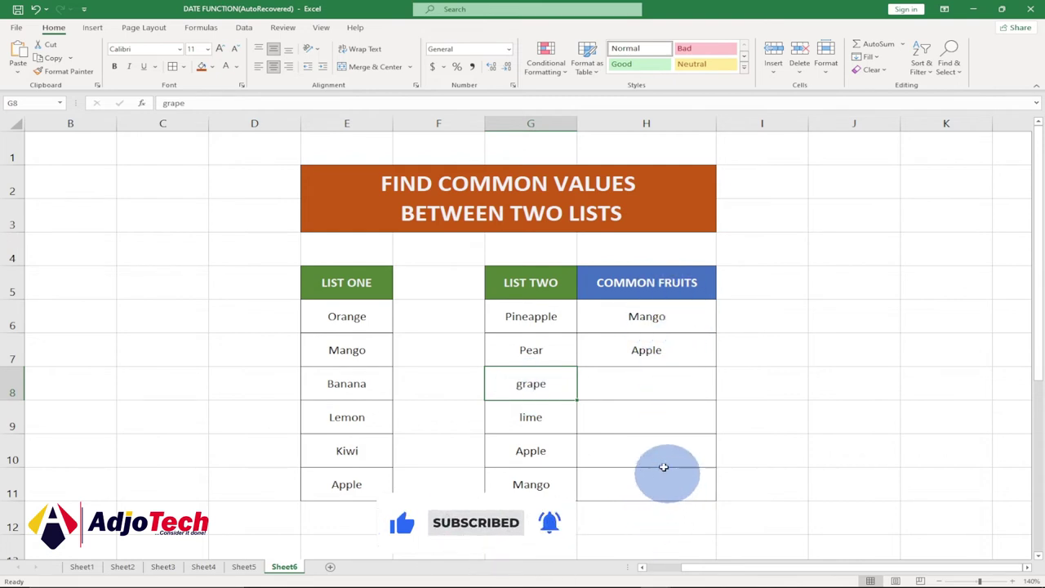
pyautogui.click(536, 389)
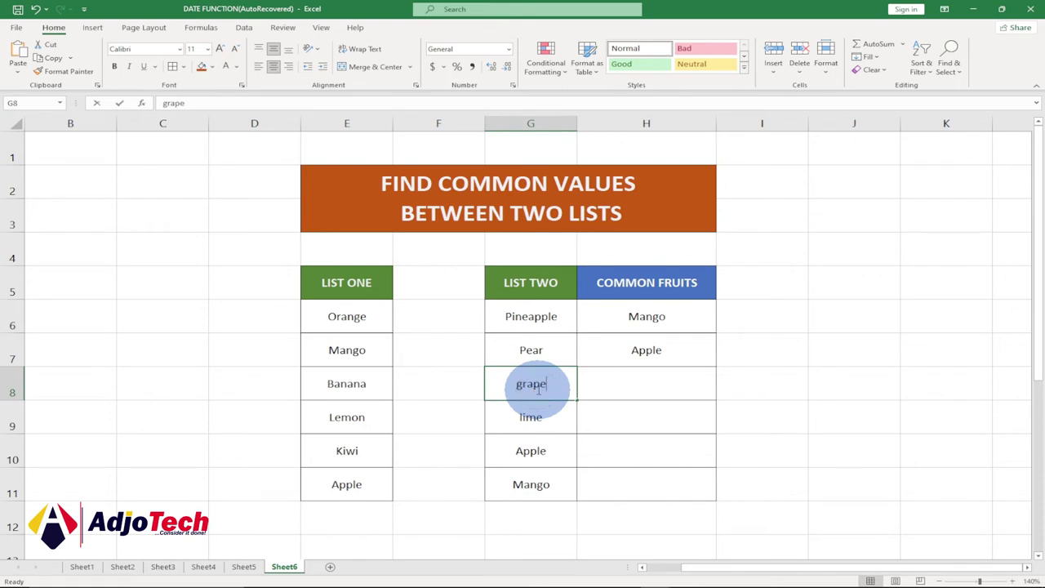
# Change List Two's G8 to lemon, then review the FILTER formula in H6
pyautogui.write('lemon')
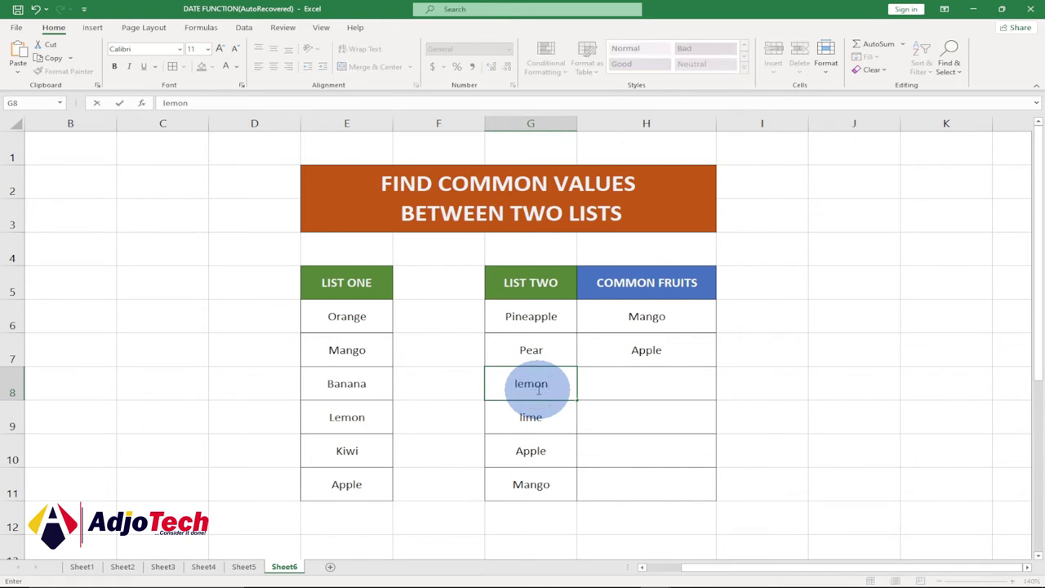
pyautogui.press('Return')
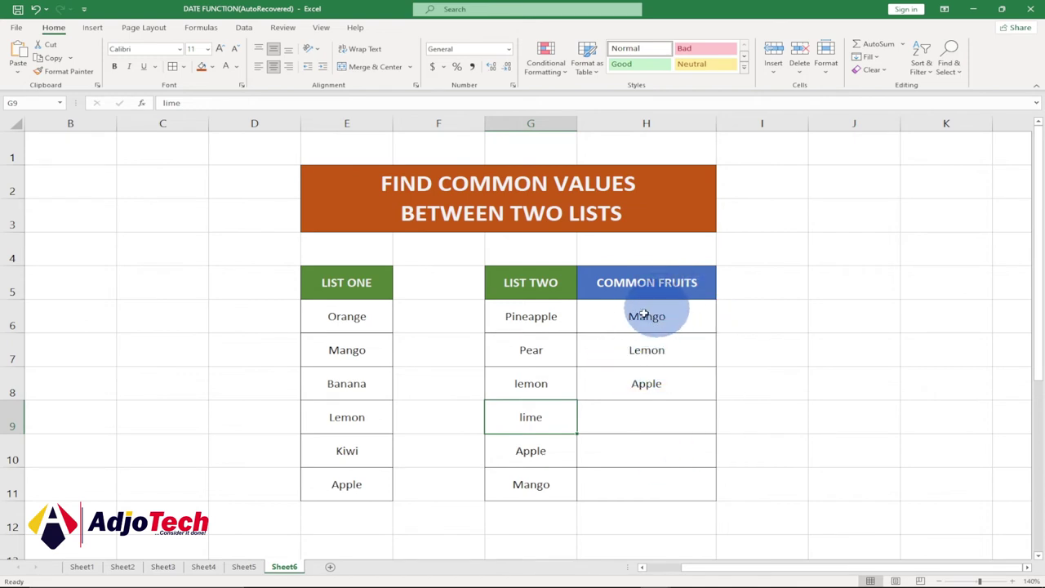
pyautogui.click(677, 321)
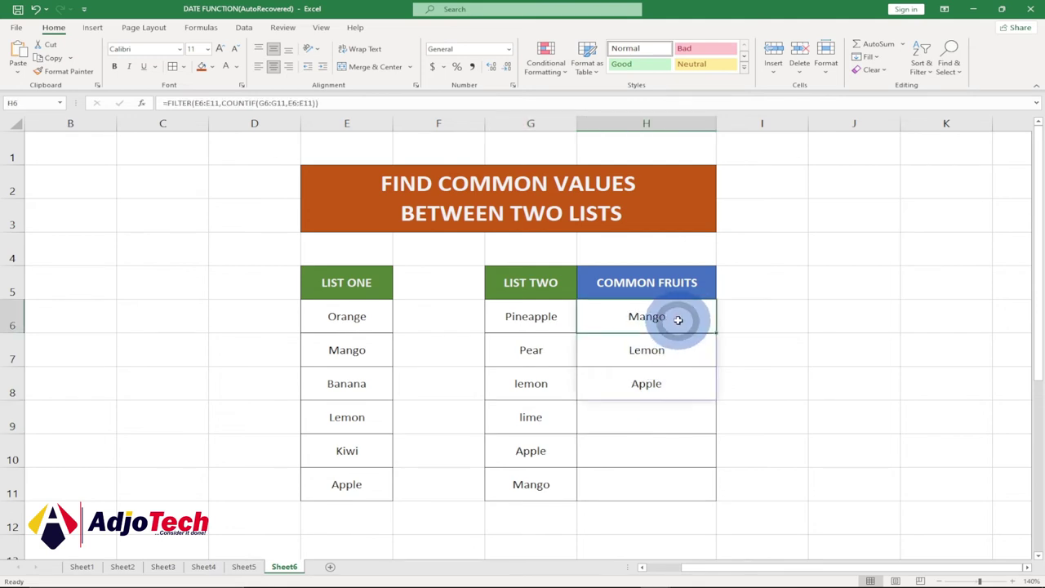
pyautogui.doubleClick(678, 320)
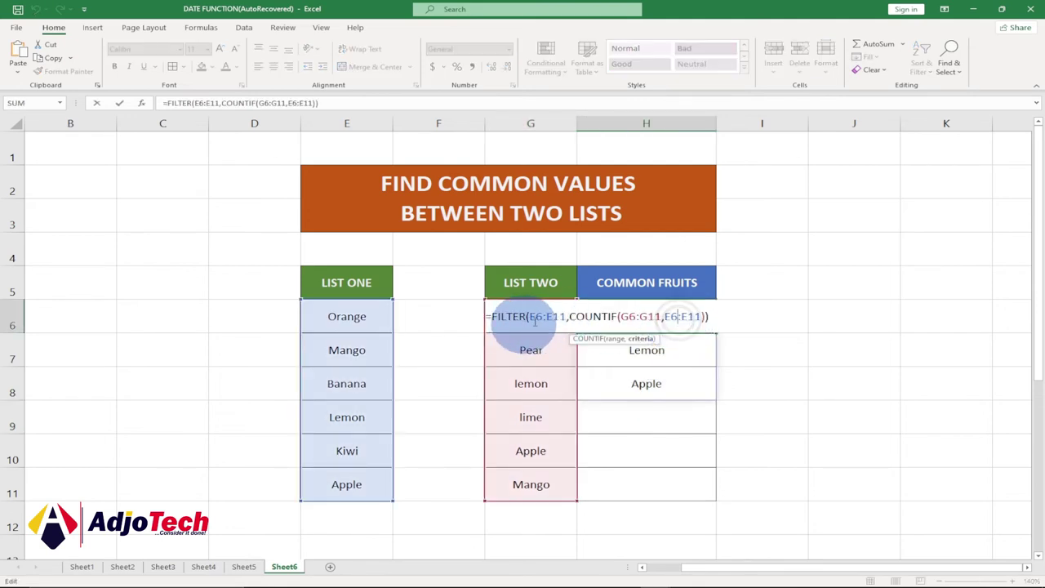